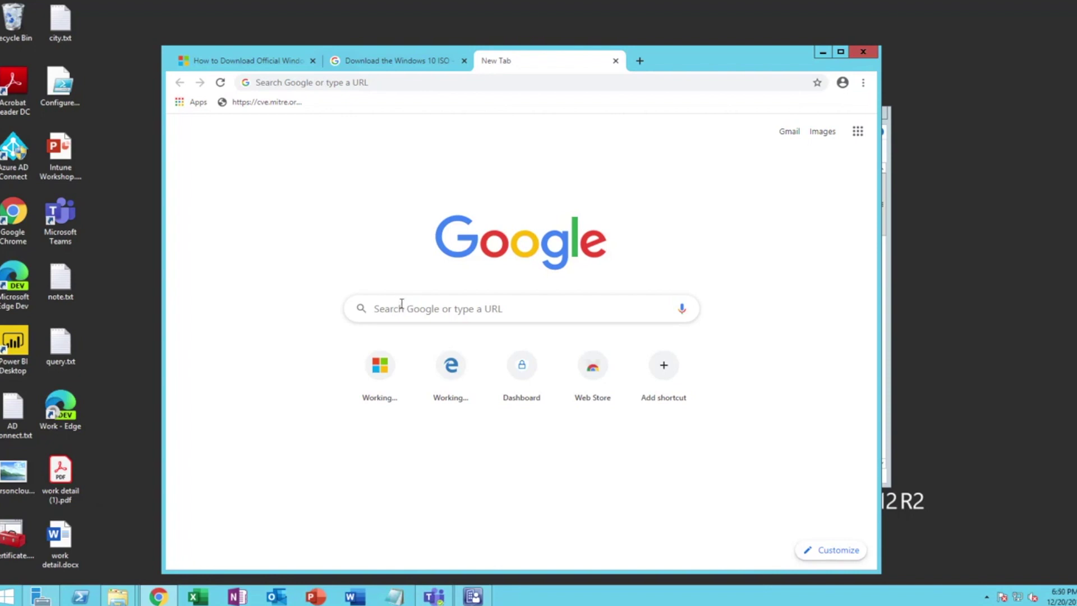
Search Google for 'download the Windows 10 ISO', accepting the autocomplete suggestion.
{"action": "left_click", "coordinate": [430, 306]}
{"action": "left_click", "coordinate": [430, 306]}
{"action": "type", "text": "do"}
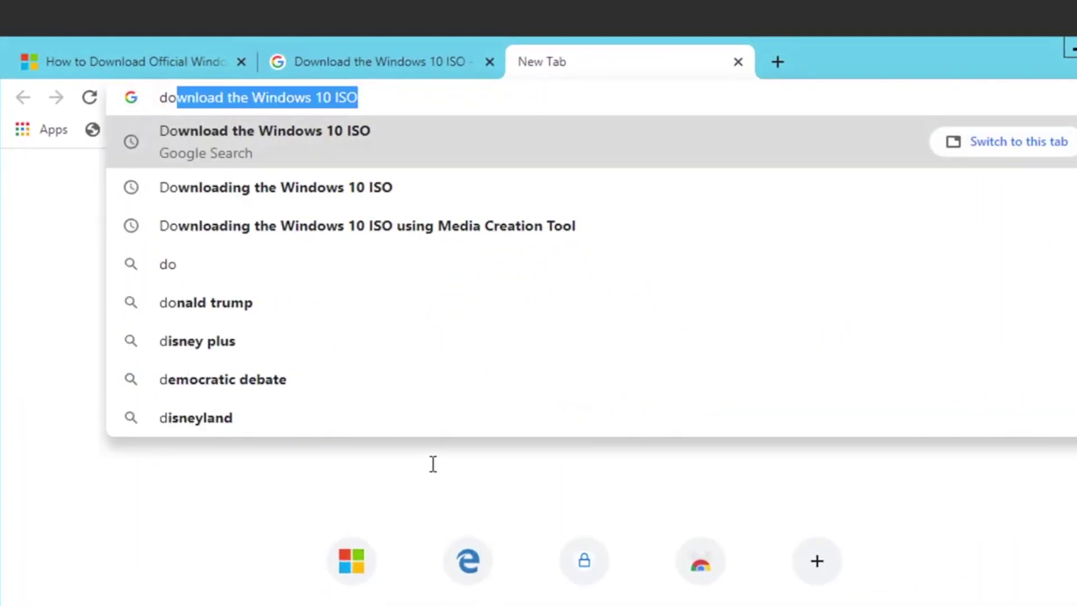
{"action": "type", "text": "wnload"}
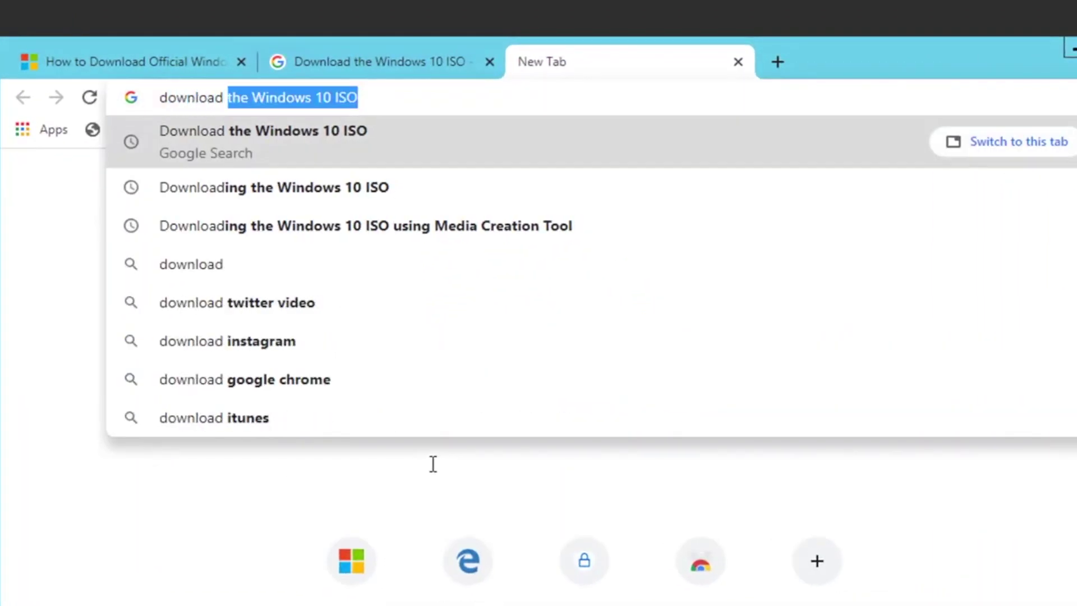
{"action": "key", "text": "Right"}
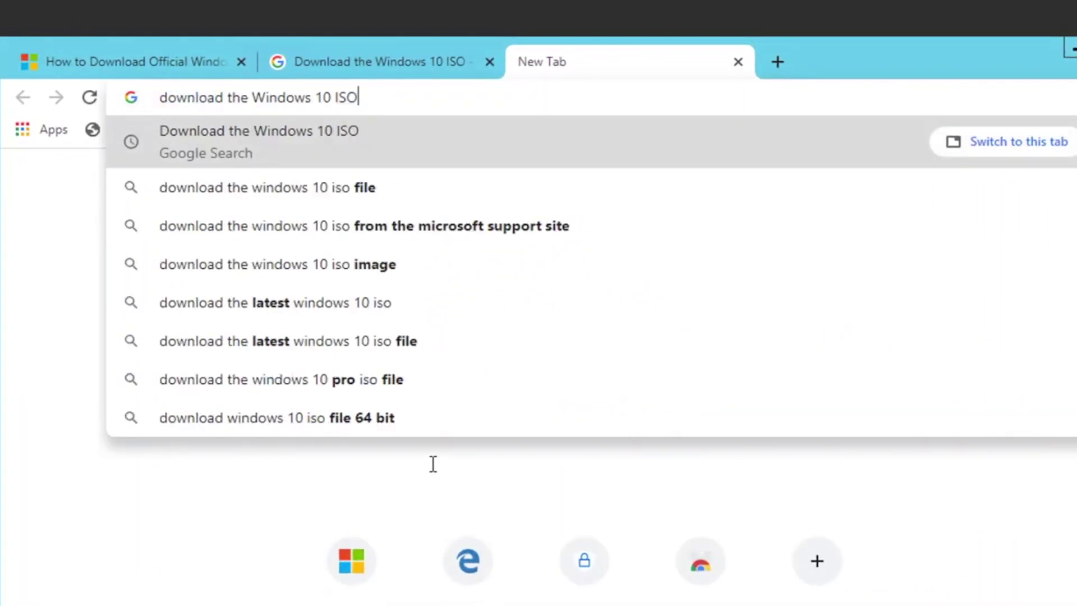
{"action": "key", "text": "Return"}
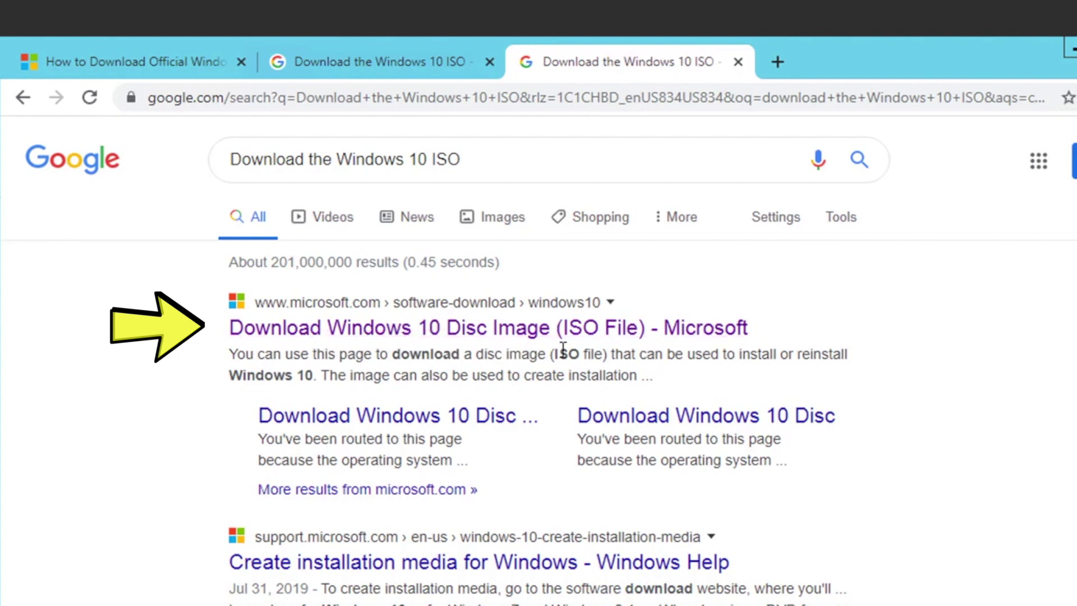
Open Microsoft's Windows 10 download page and download the media creation tool.
{"action": "left_click", "coordinate": [513, 336]}
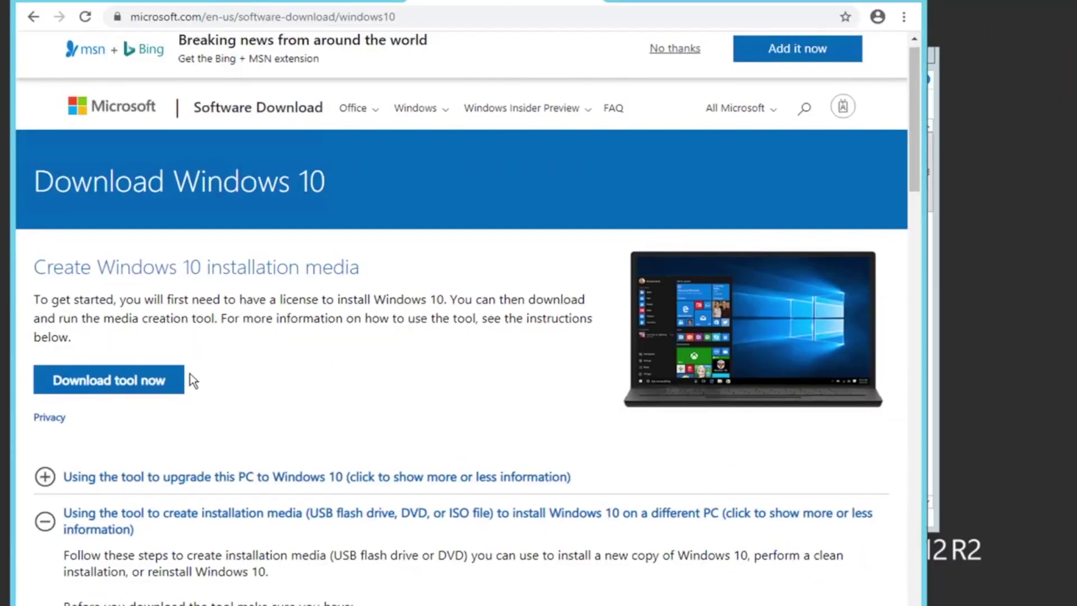
{"action": "left_click", "coordinate": [118, 387]}
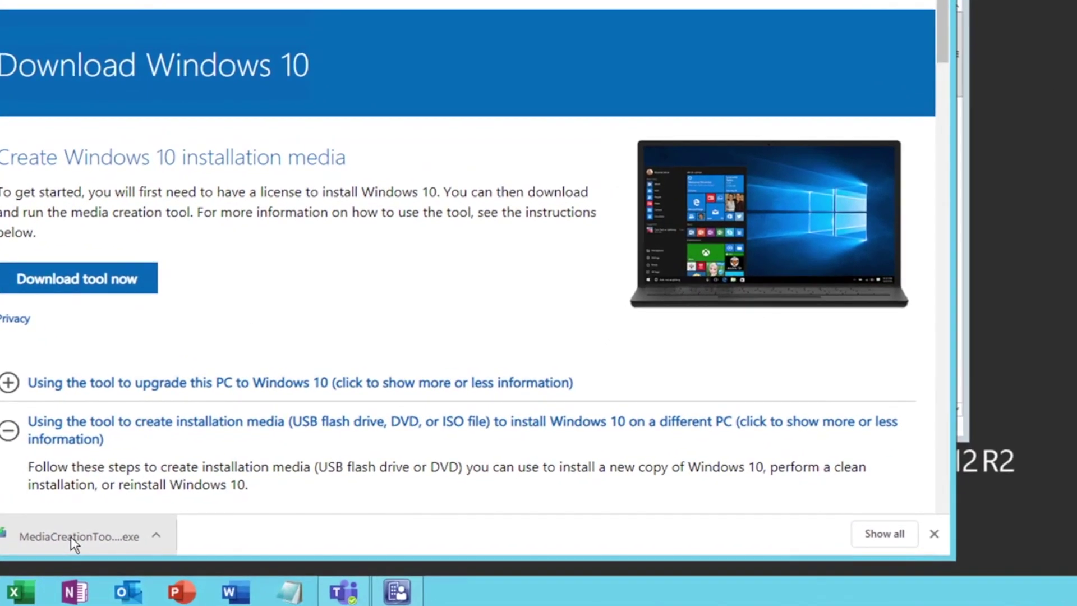
Launch the downloaded MediaCreationTool, then minimize Chrome and the Downloads window.
{"action": "left_click", "coordinate": [71, 536]}
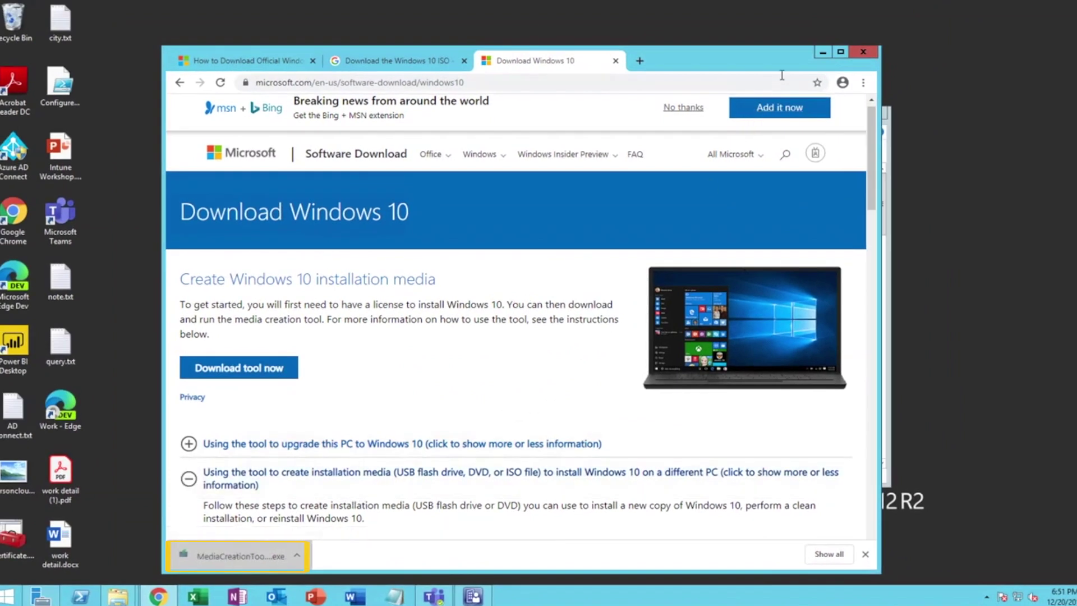
{"action": "left_click", "coordinate": [823, 52]}
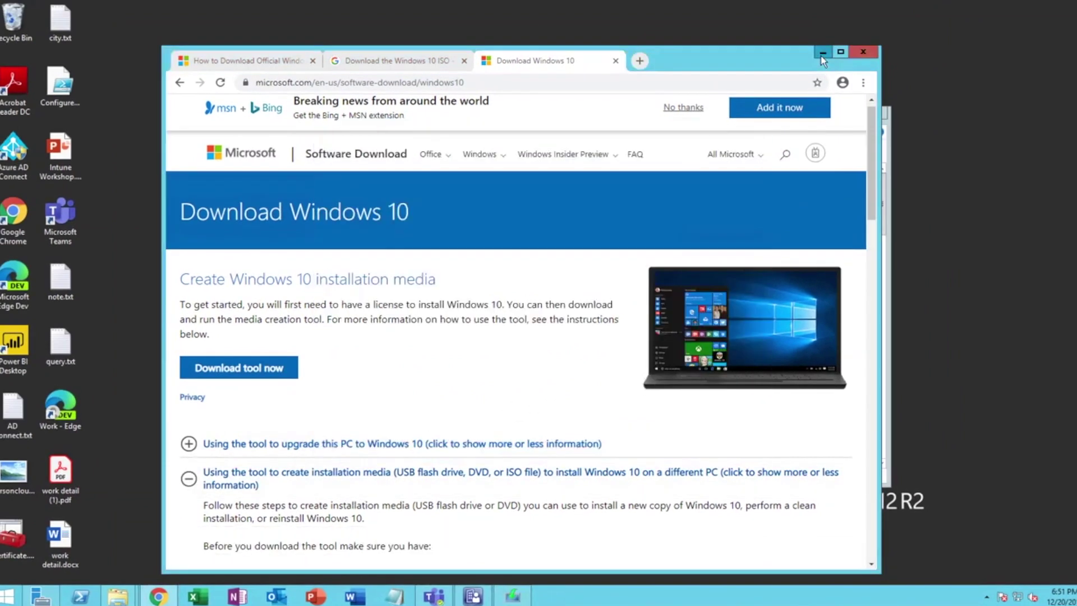
{"action": "left_click", "coordinate": [810, 117]}
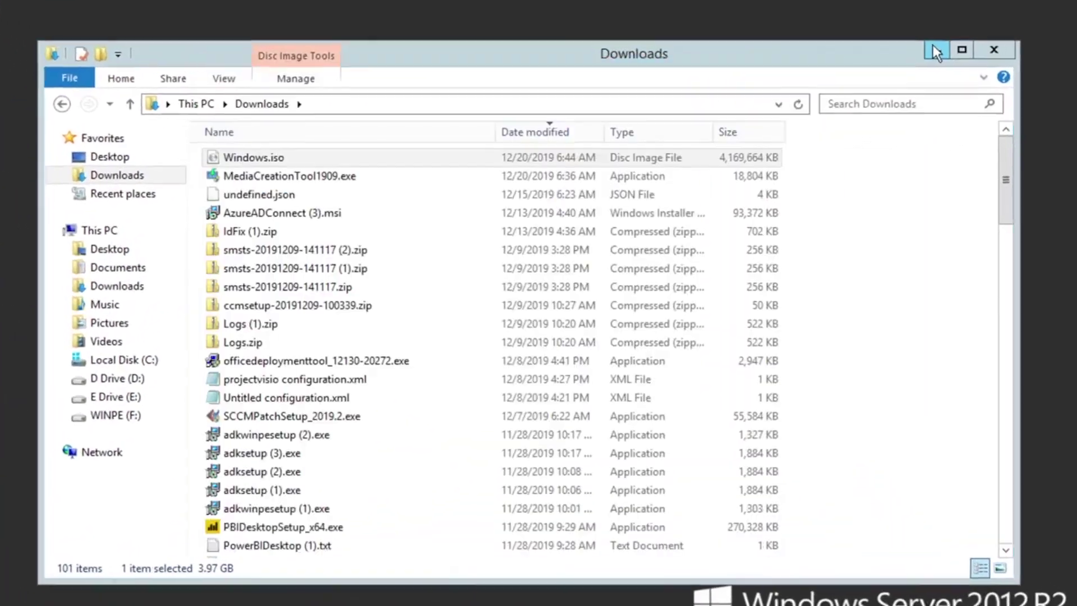
{"action": "left_click", "coordinate": [831, 113]}
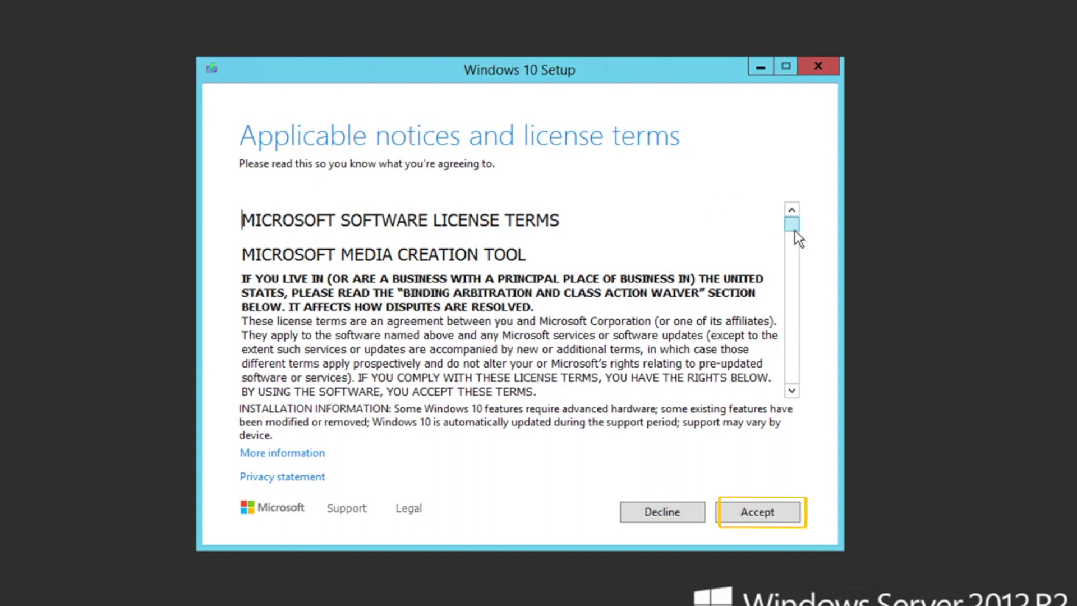
Scroll through the Media Creation Tool license terms and accept them.
{"action": "scroll", "coordinate": [790, 370], "scroll_direction": "down", "scroll_amount": 15}
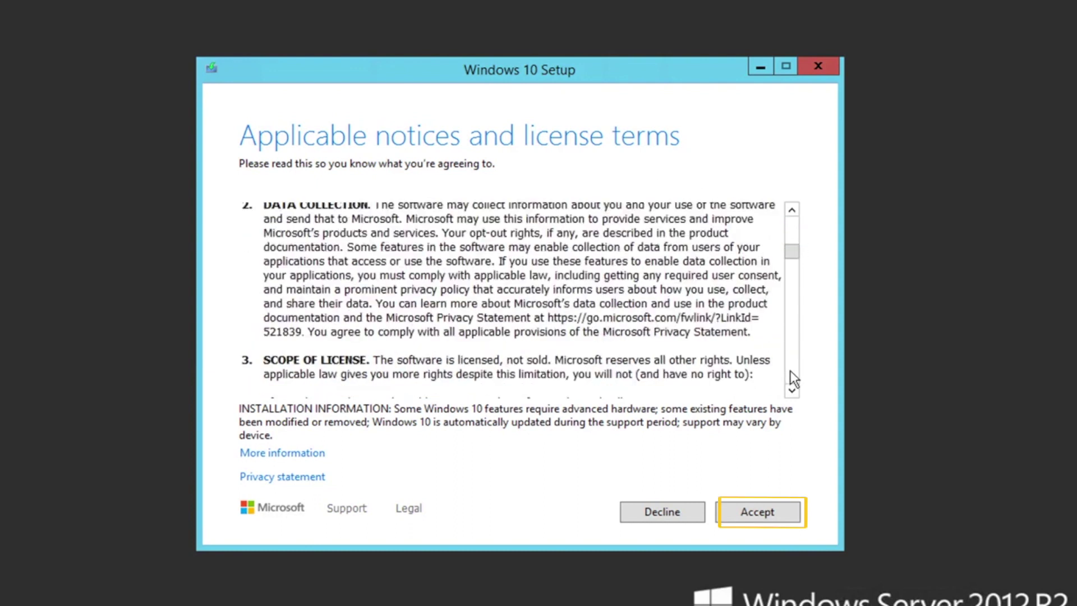
{"action": "left_click", "coordinate": [768, 518]}
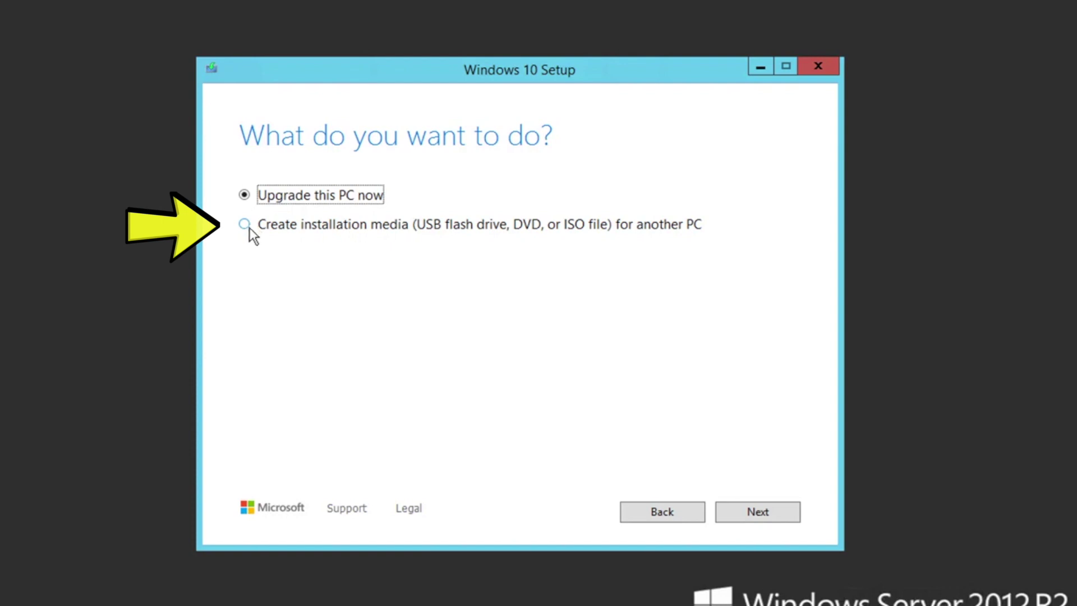
Choose 'Create installation media for another PC' and continue to the language and edition page.
{"action": "left_click", "coordinate": [247, 226]}
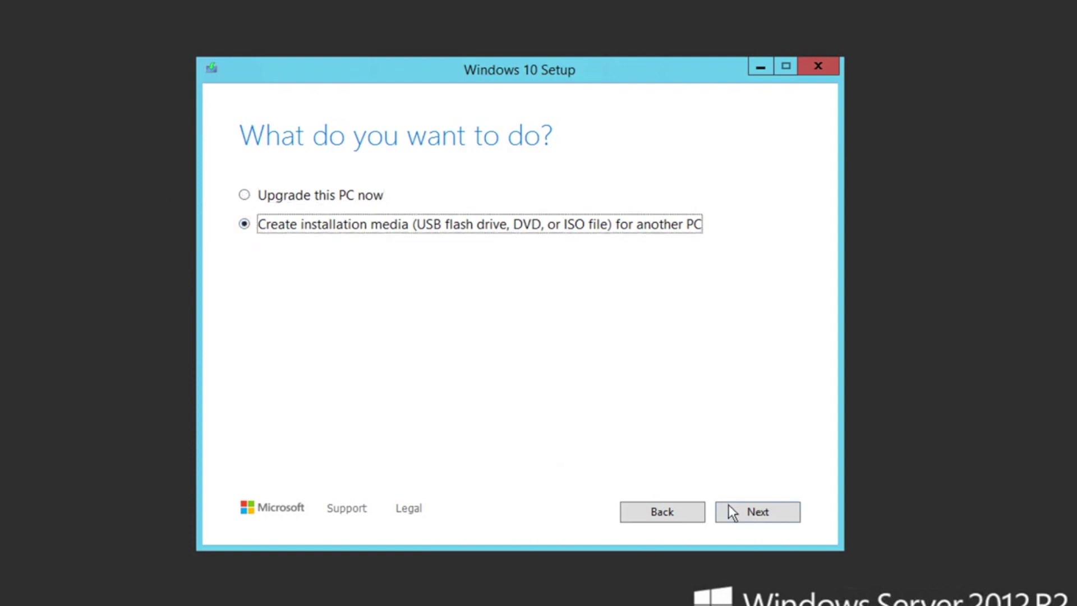
{"action": "left_click", "coordinate": [750, 509]}
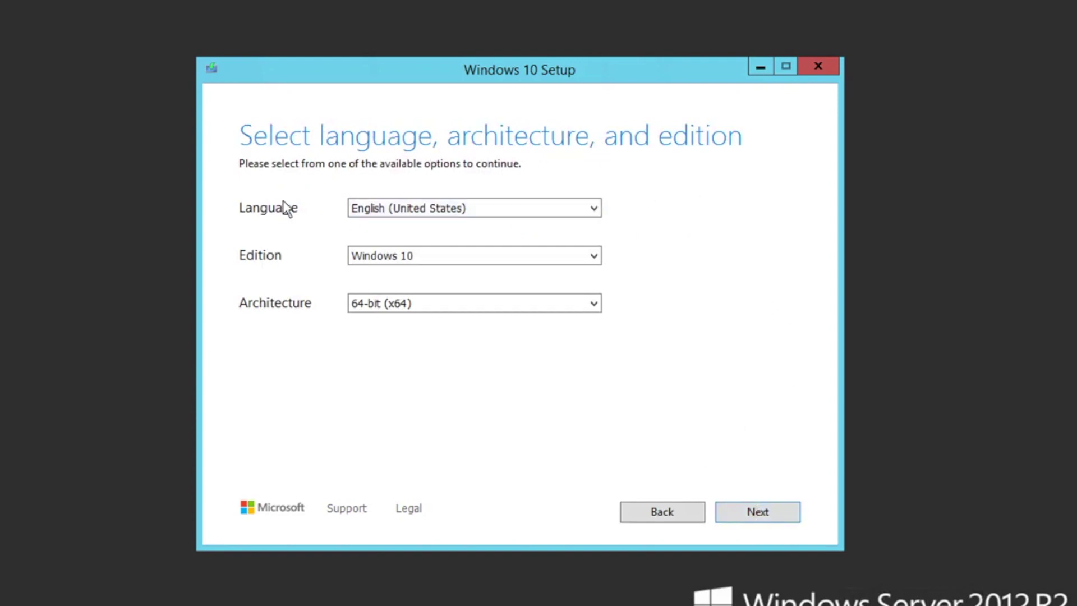
{"action": "left_click", "coordinate": [387, 206]}
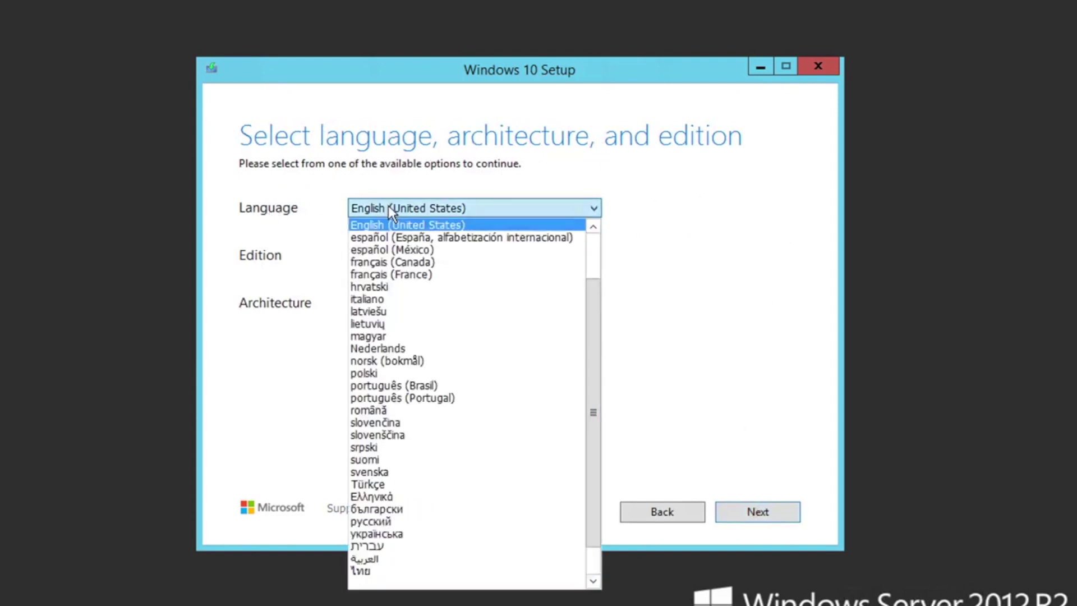
{"action": "left_click", "coordinate": [388, 205]}
{"action": "left_click", "coordinate": [387, 264]}
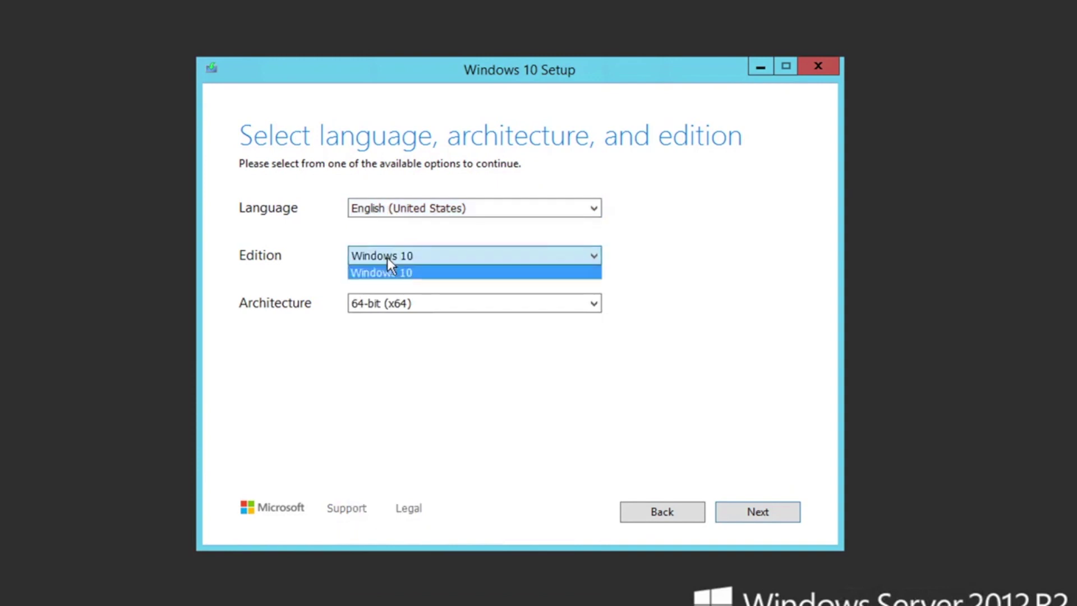
{"action": "left_click", "coordinate": [388, 256]}
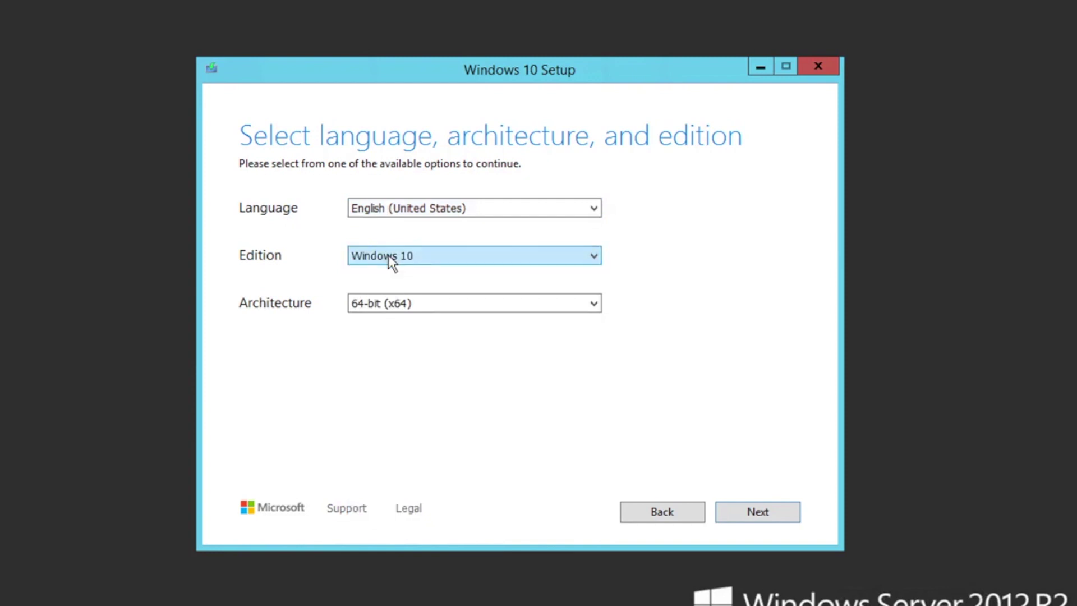
{"action": "left_click", "coordinate": [384, 303]}
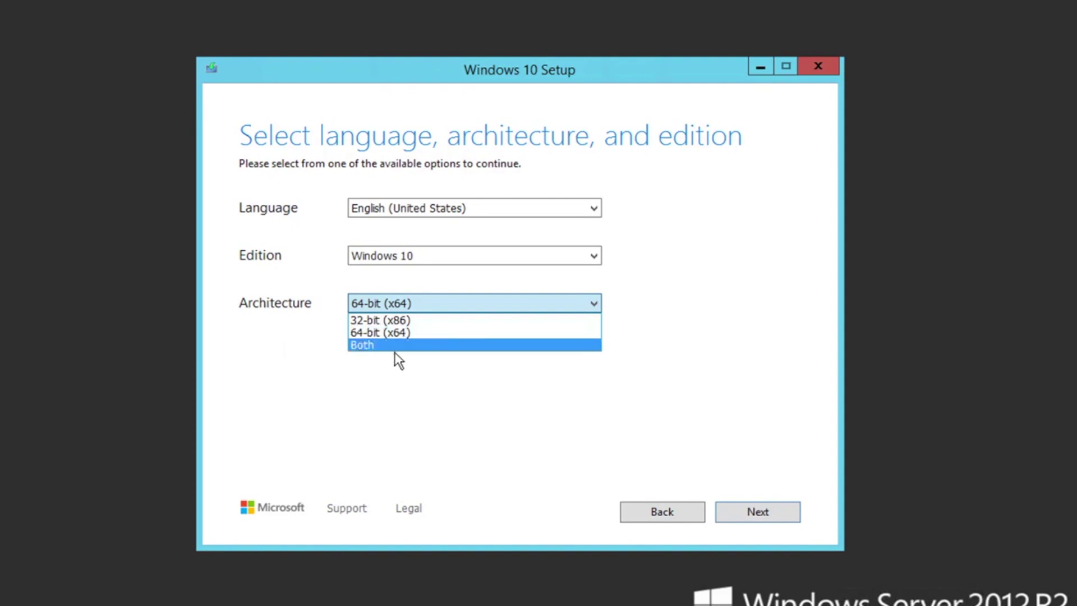
{"action": "left_click", "coordinate": [368, 332]}
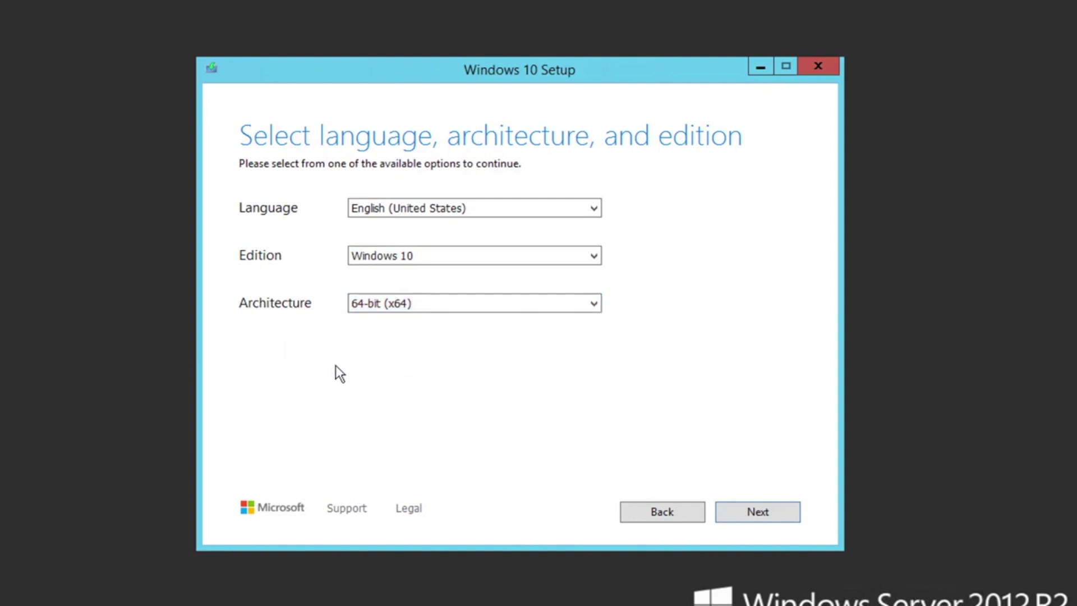
{"action": "left_click", "coordinate": [758, 512]}
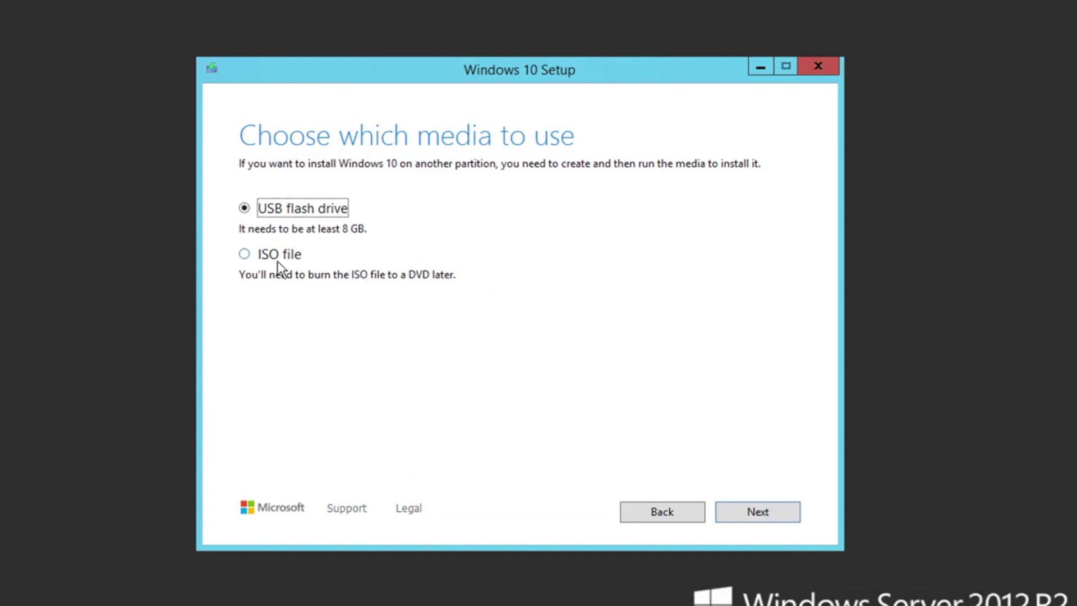
Select ISO file as the media type and continue to choose its save location.
{"action": "left_click", "coordinate": [250, 253]}
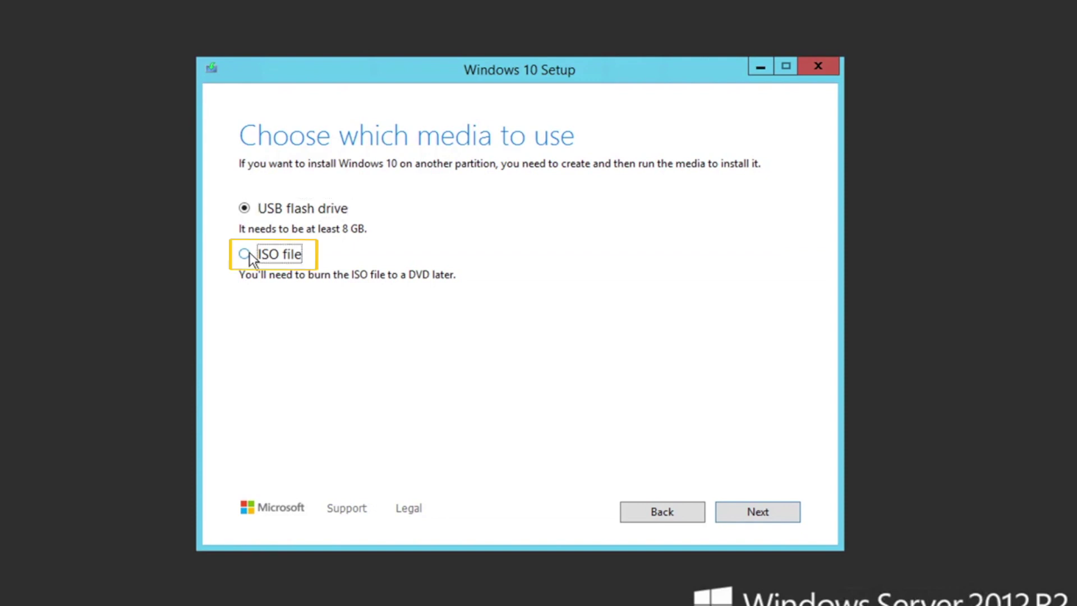
{"action": "left_click", "coordinate": [761, 512]}
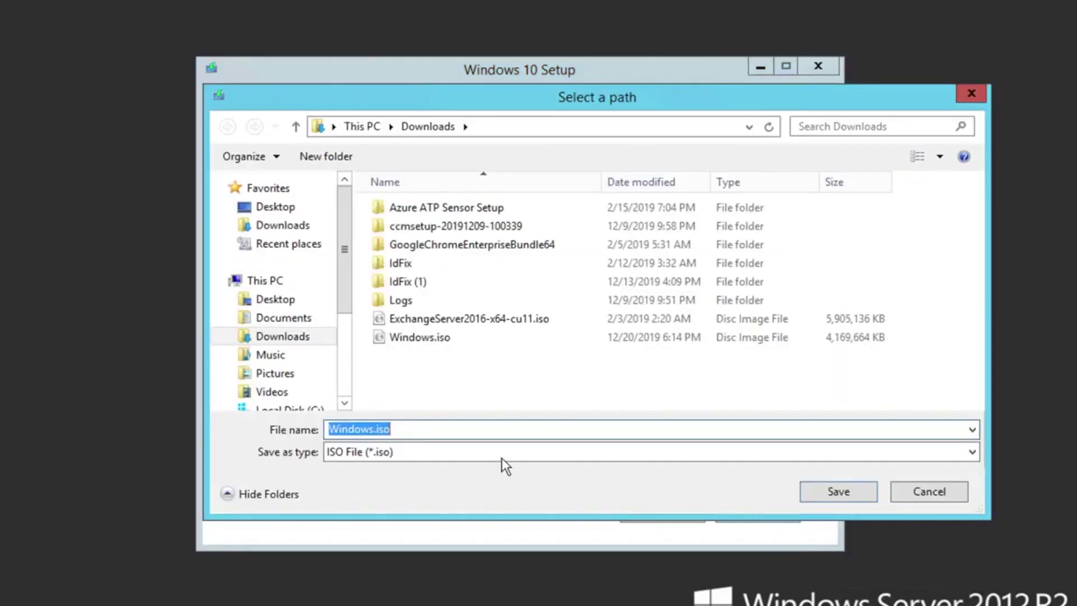
Save the ISO in Downloads under the name 'Windows 10 upgrade'.
{"action": "left_click", "coordinate": [399, 432]}
{"action": "double_click", "coordinate": [400, 432]}
{"action": "type", "text": "Window"}
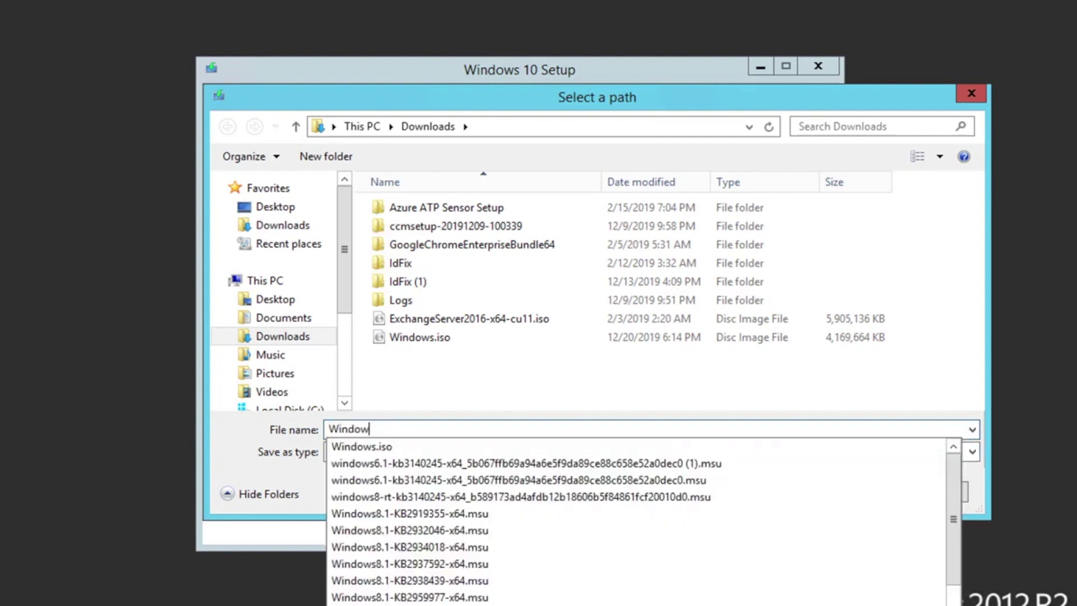
{"action": "type", "text": "s 10 up"}
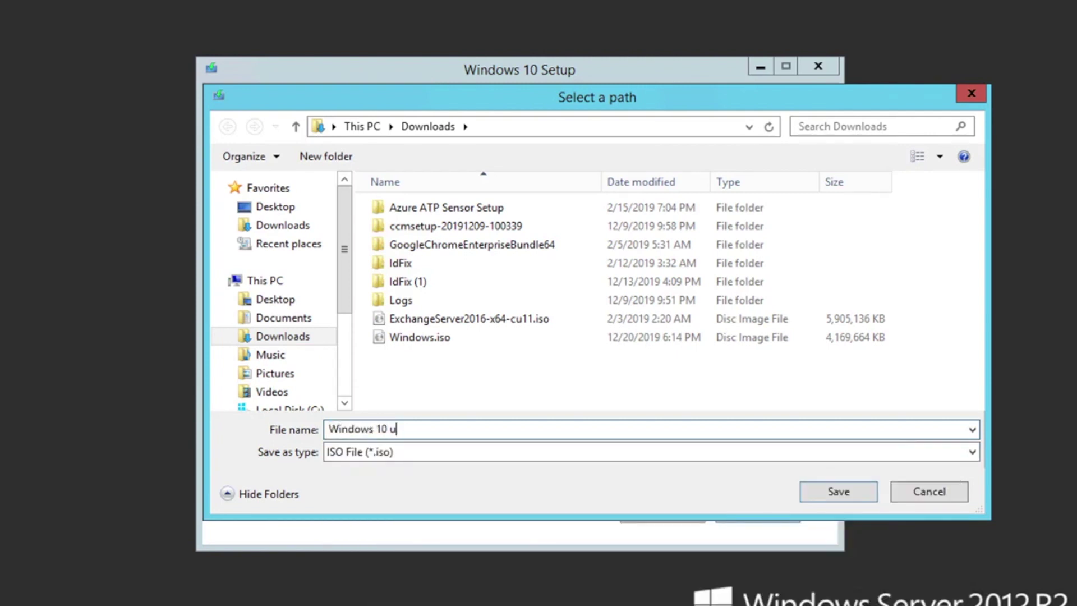
{"action": "type", "text": "grade"}
{"action": "left_click", "coordinate": [819, 485]}
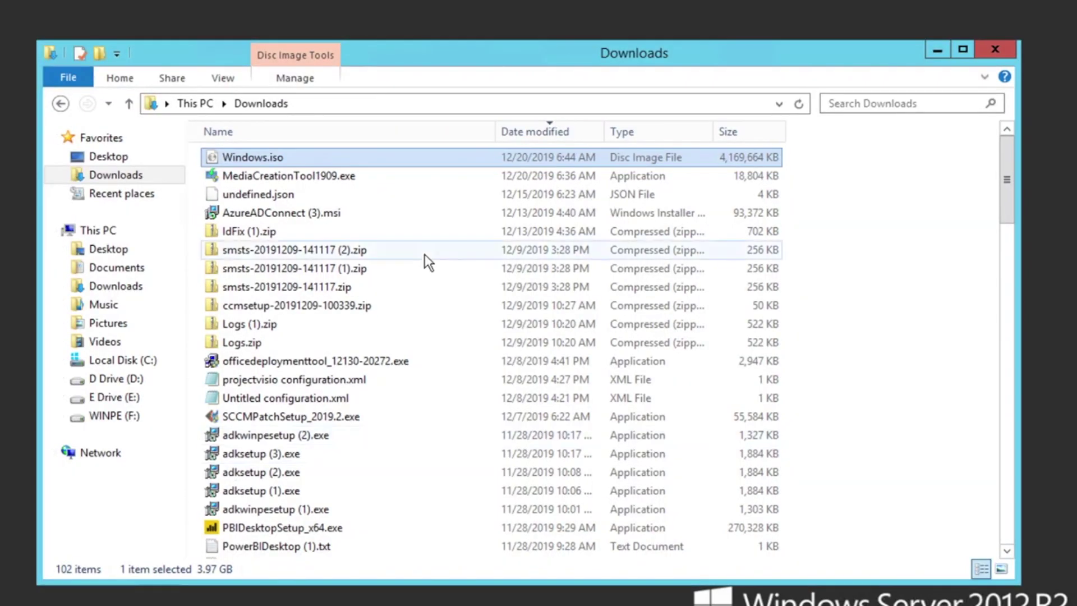
Sort Downloads by Date modified, newest first, and select Windows 10 upgrade.iso.
{"action": "left_click", "coordinate": [563, 132]}
{"action": "left_click", "coordinate": [561, 132]}
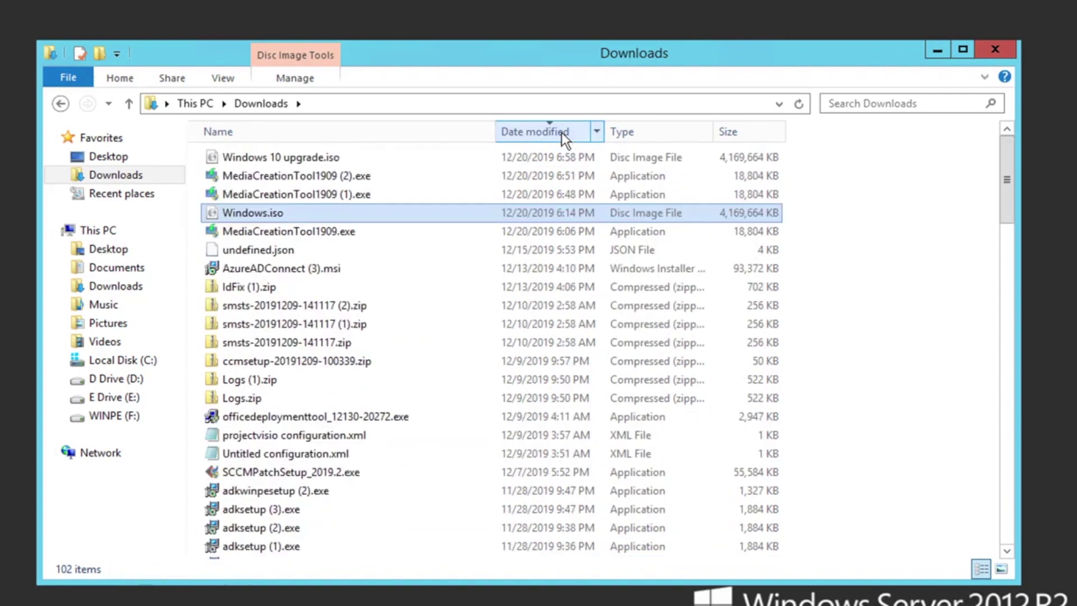
{"action": "left_click", "coordinate": [320, 162]}
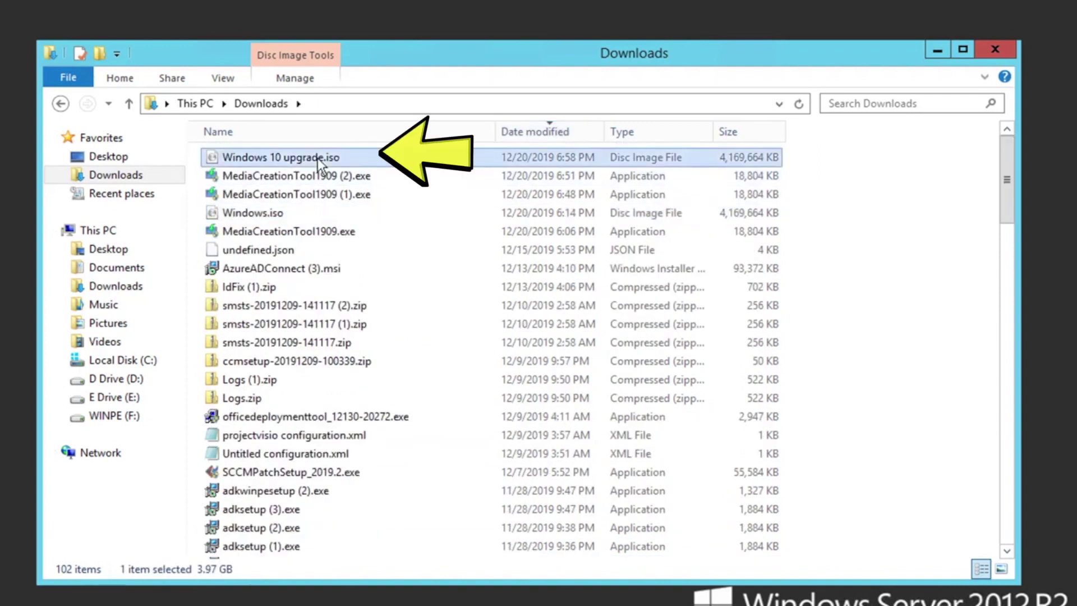